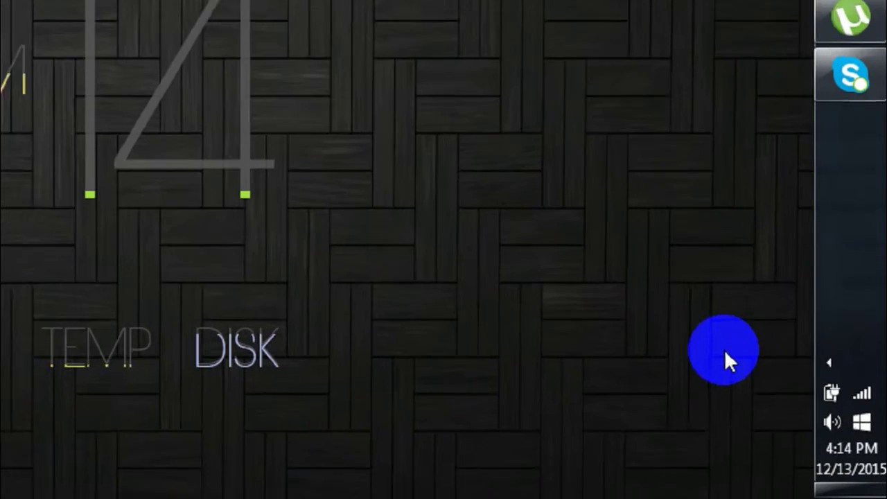
- Show the available network connections from the system tray network icon
left_click(874, 445)
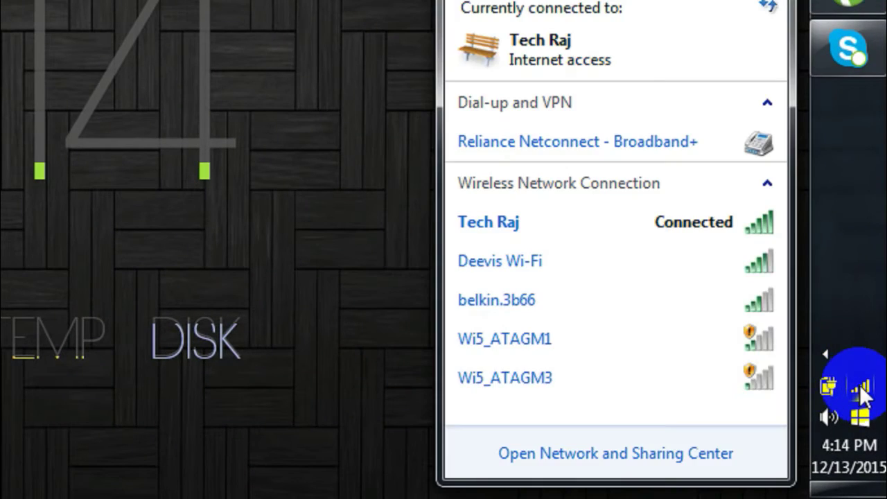
- From Network and Sharing Center, open the adapter list and select Wireless Network Connection
left_click(628, 453)
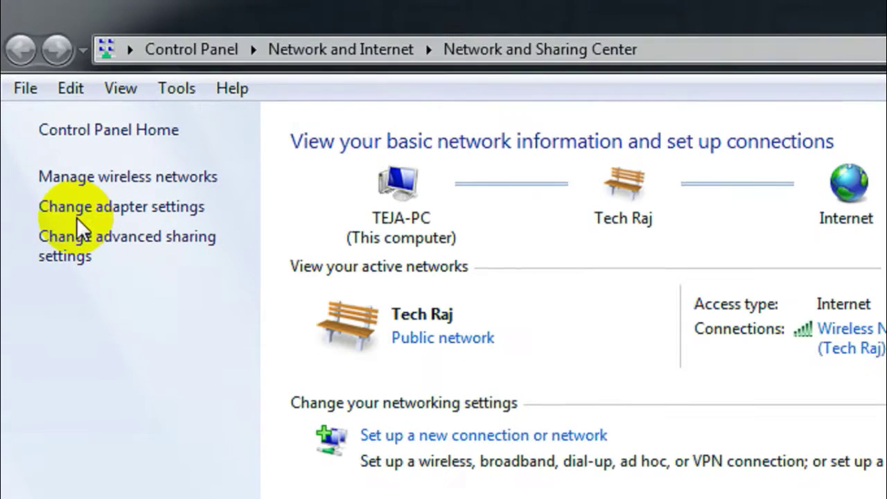
left_click(45, 104)
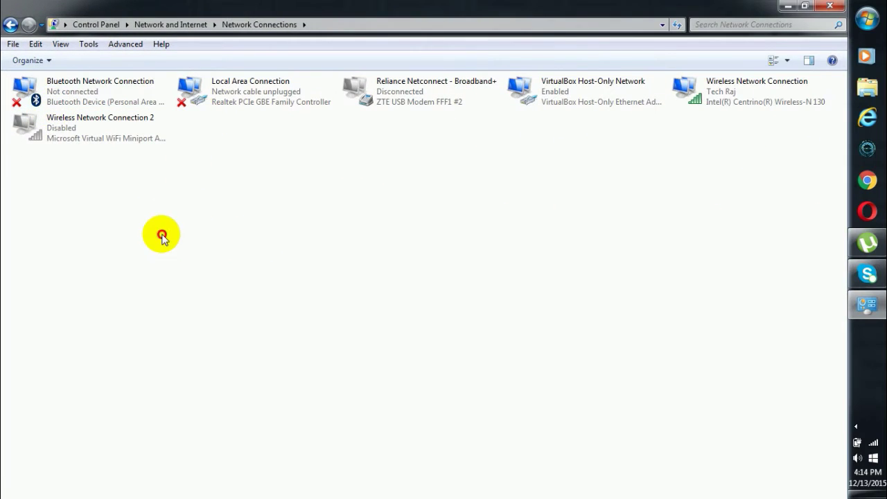
left_click_drag(162, 234, 280, 92)
left_click(237, 183)
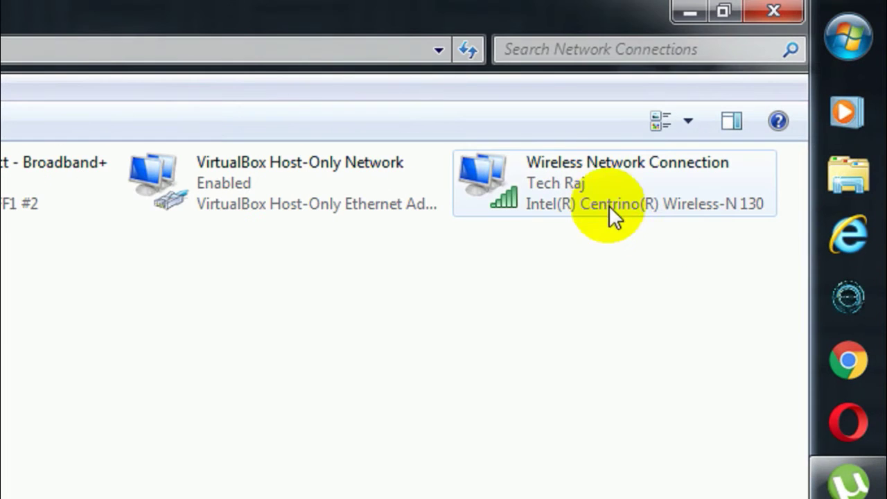
left_click(588, 173)
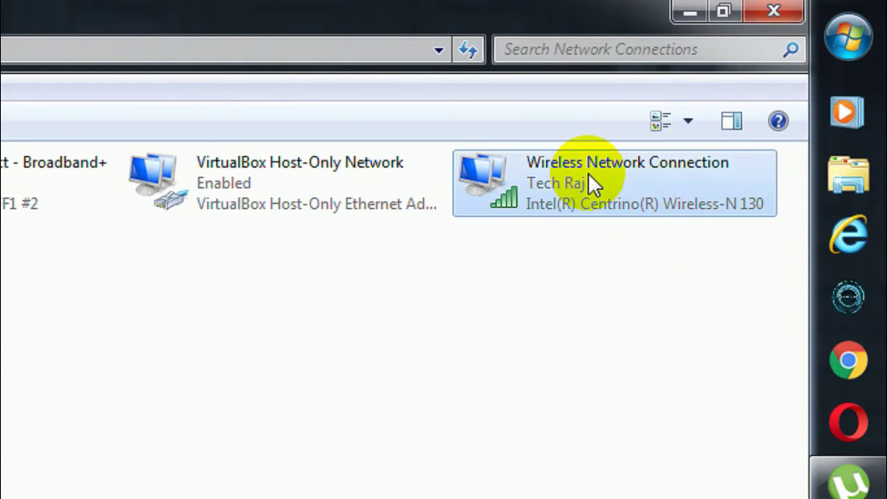
- Enable Internet Connection Sharing on the wireless adapter for Local Area Connection, then close the window
right_click(562, 171)
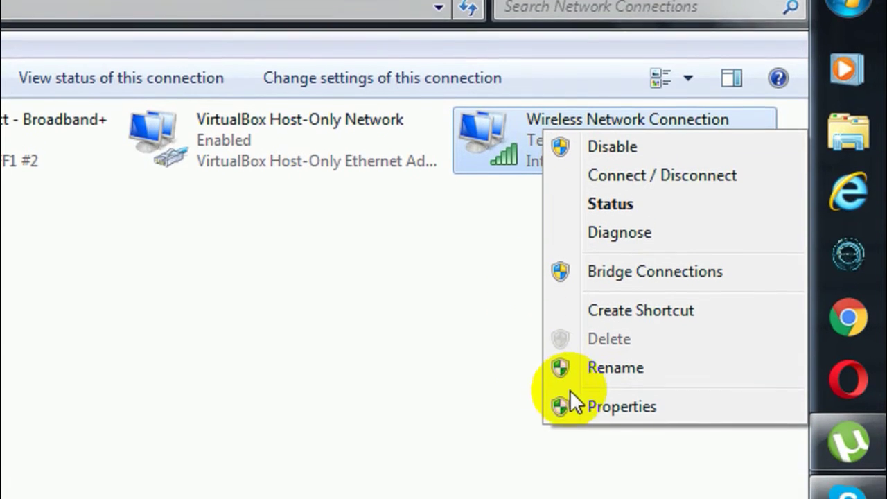
left_click(576, 407)
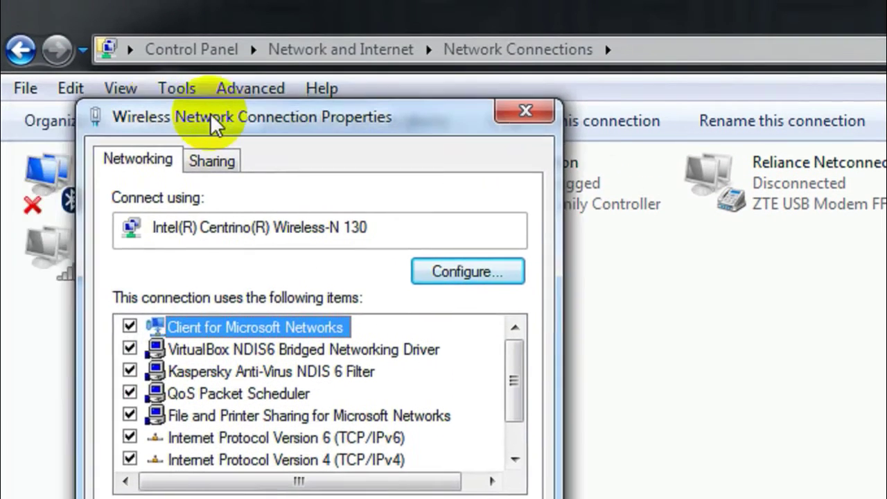
left_click_drag(210, 113, 233, 81)
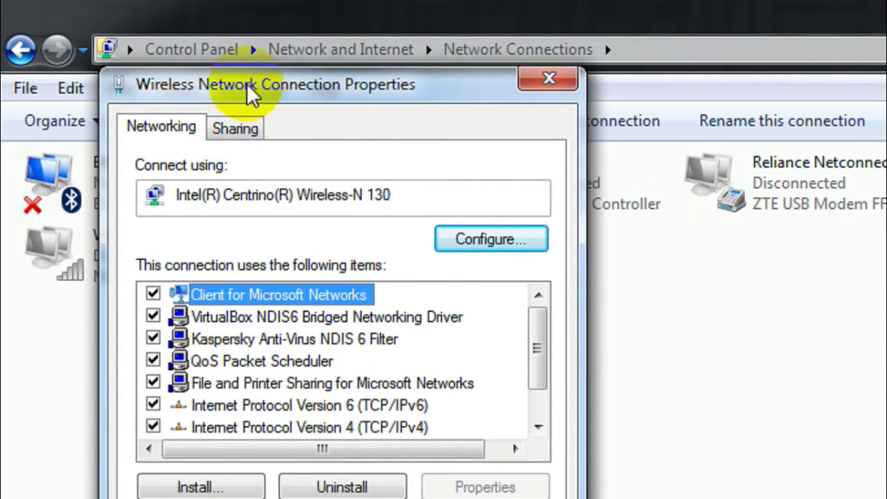
left_click(235, 129)
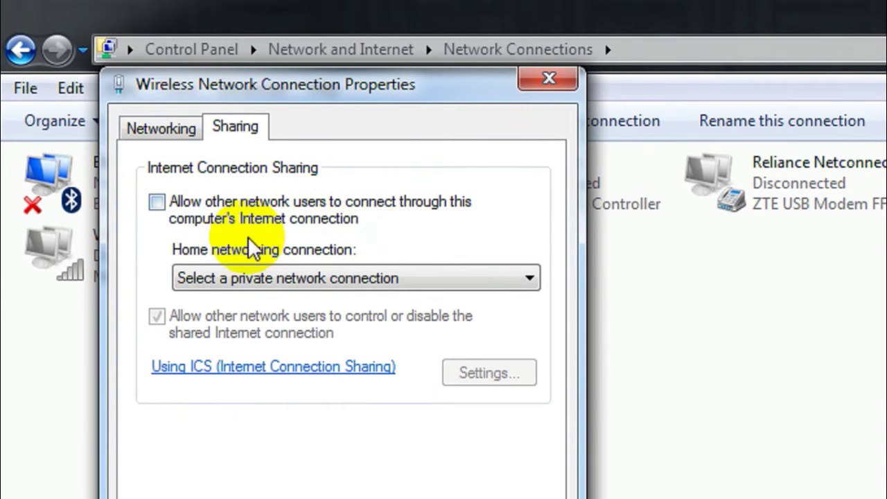
left_click(159, 212)
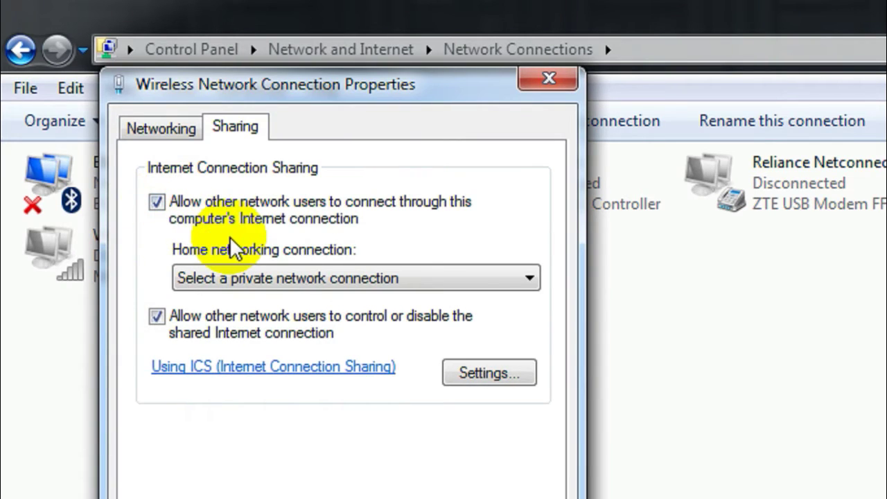
left_click(197, 273)
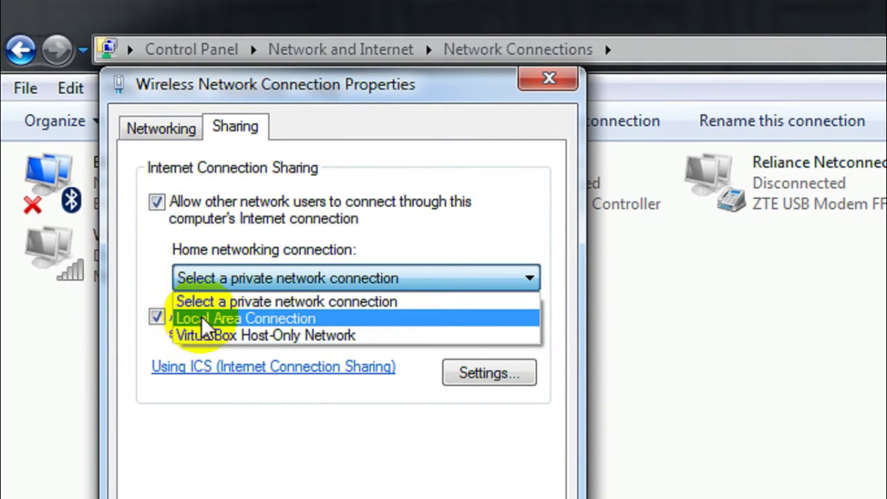
left_click(203, 318)
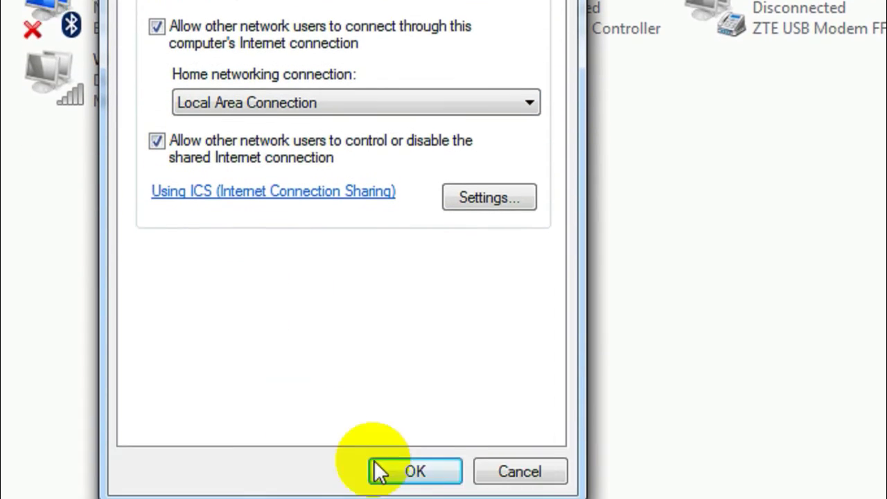
left_click(411, 377)
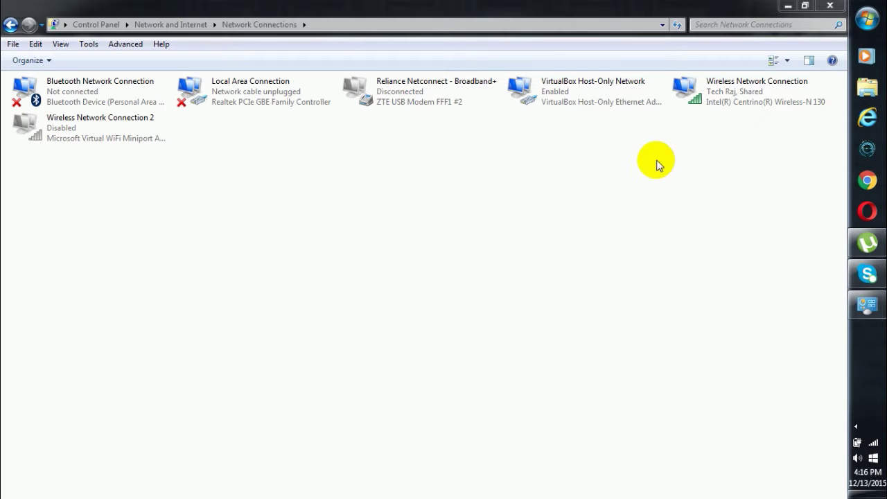
left_click(836, 6)
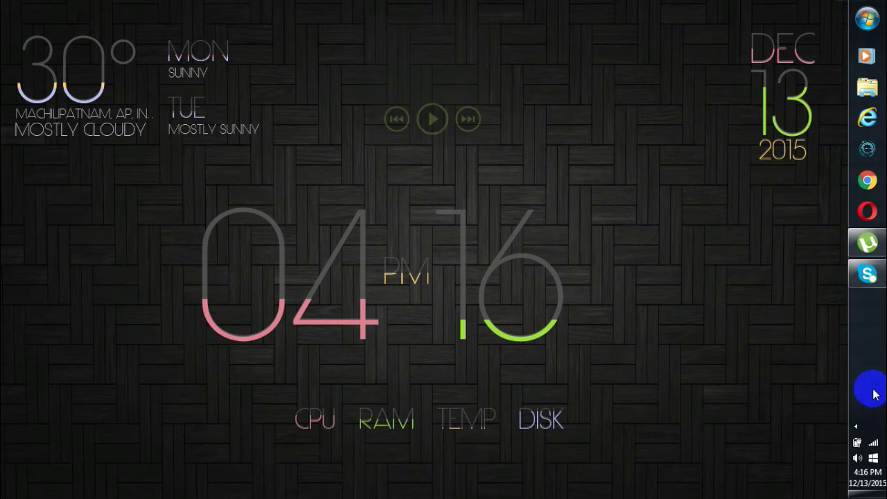
- Start the 'Set up a wireless ad hoc (computer-to-computer) network' wizard and advance to its naming page
left_click(875, 442)
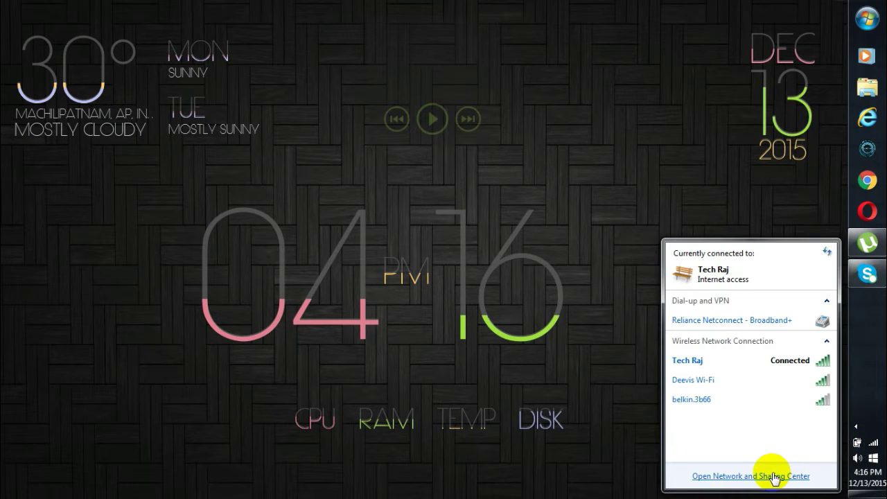
left_click(775, 475)
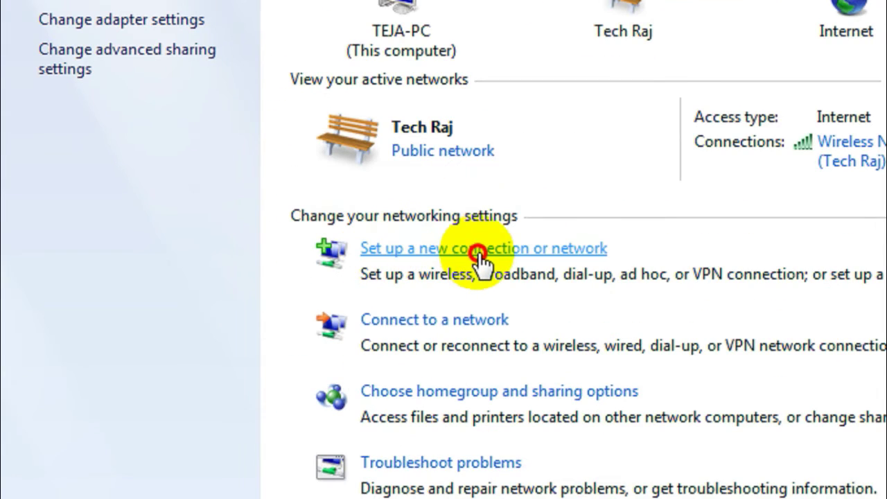
left_click(477, 254)
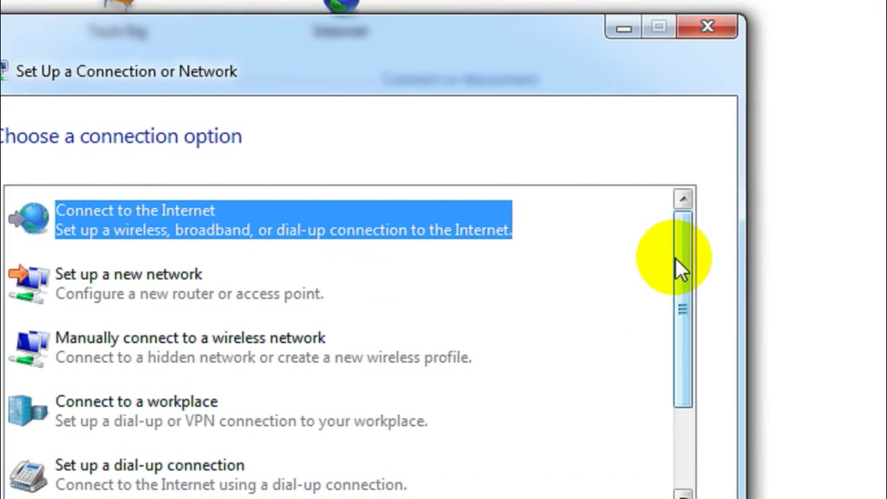
left_click_drag(667, 258, 666, 365)
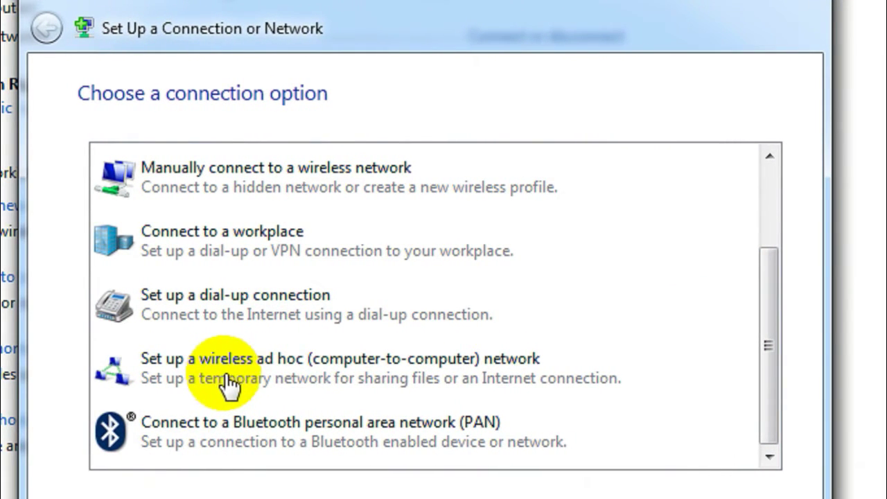
left_click(396, 364)
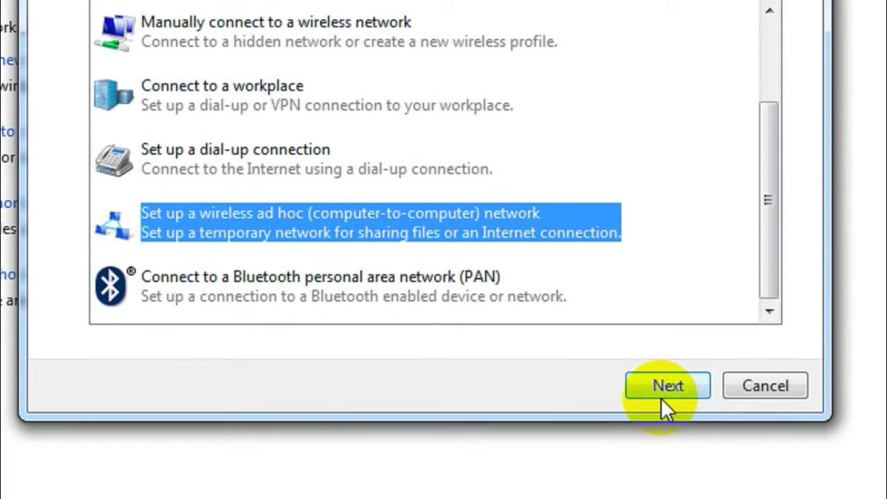
left_click(662, 374)
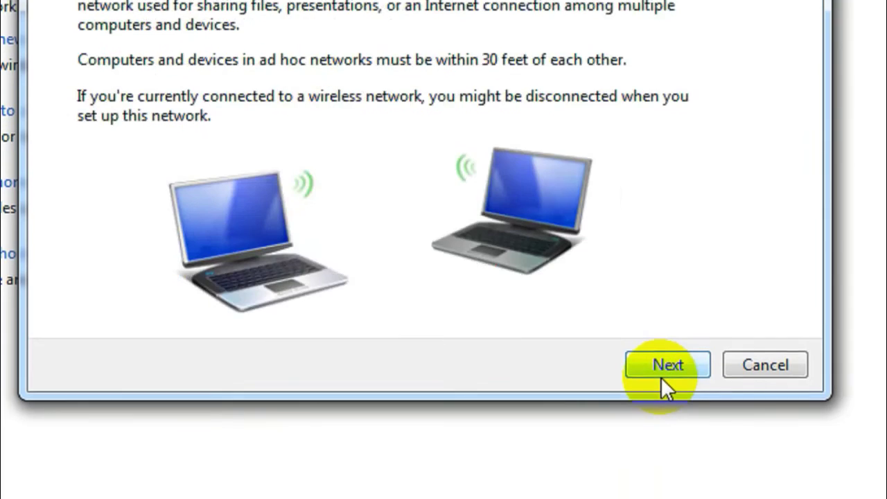
left_click(662, 378)
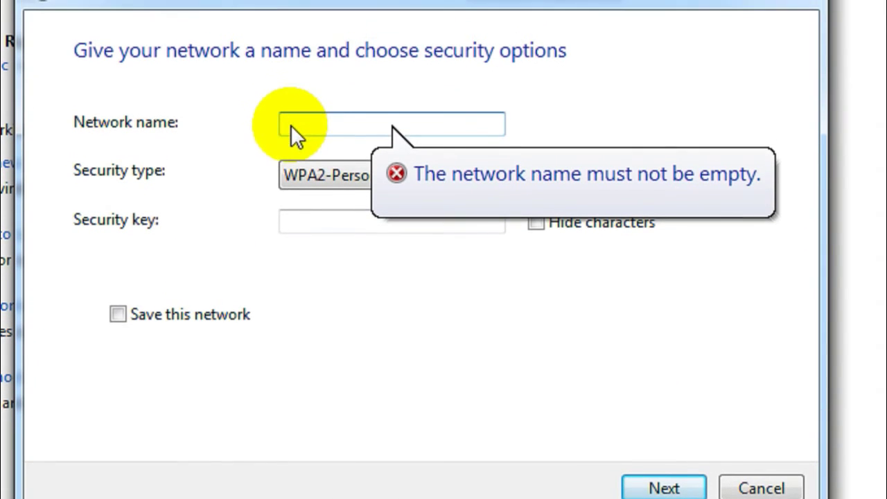
- Name the ad hoc network 'Wifi Hotspot'
left_click(310, 126)
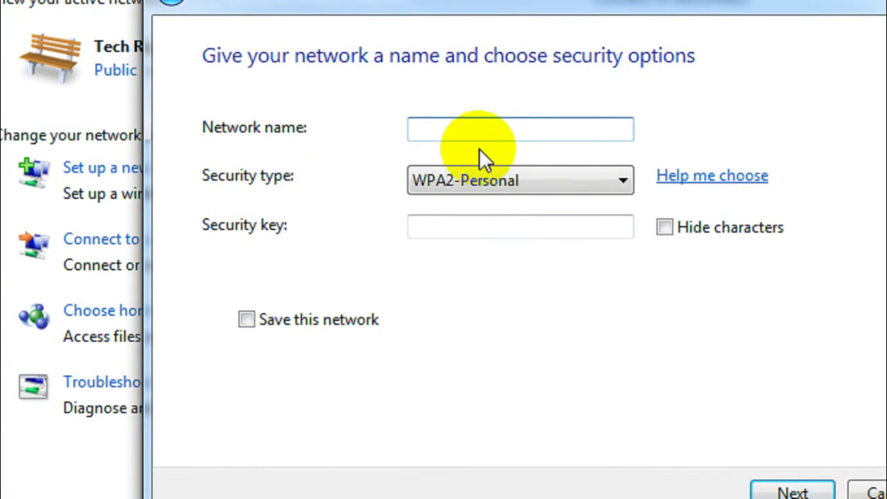
left_click(476, 134)
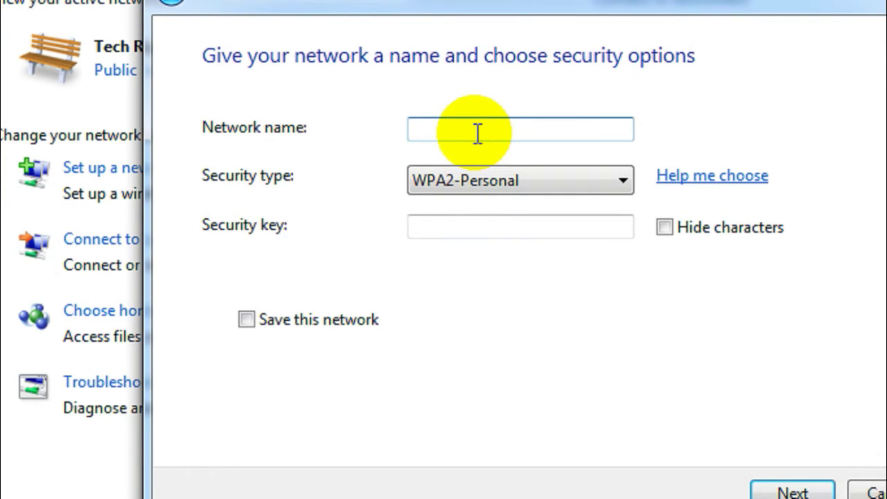
type("Wifi H")
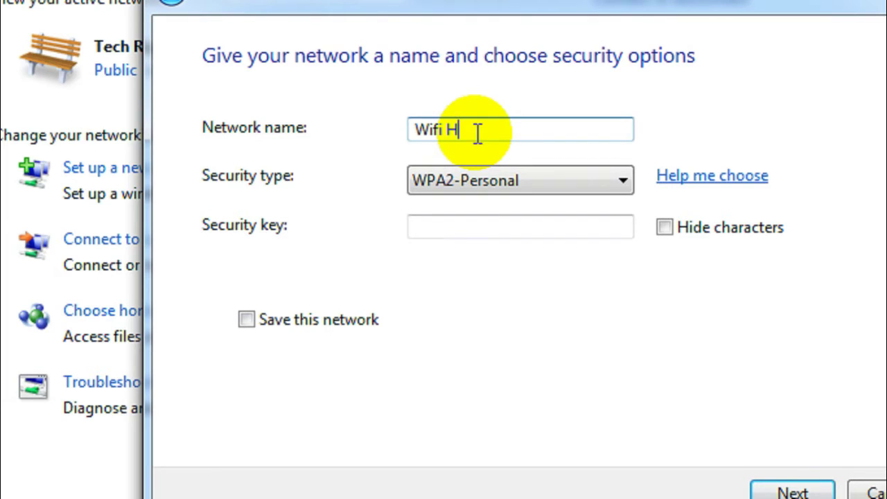
type("tspot")
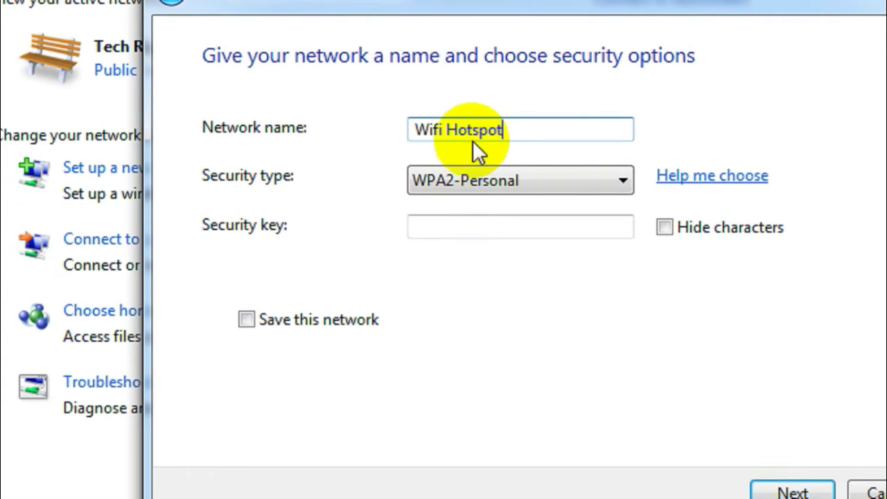
left_click(434, 223)
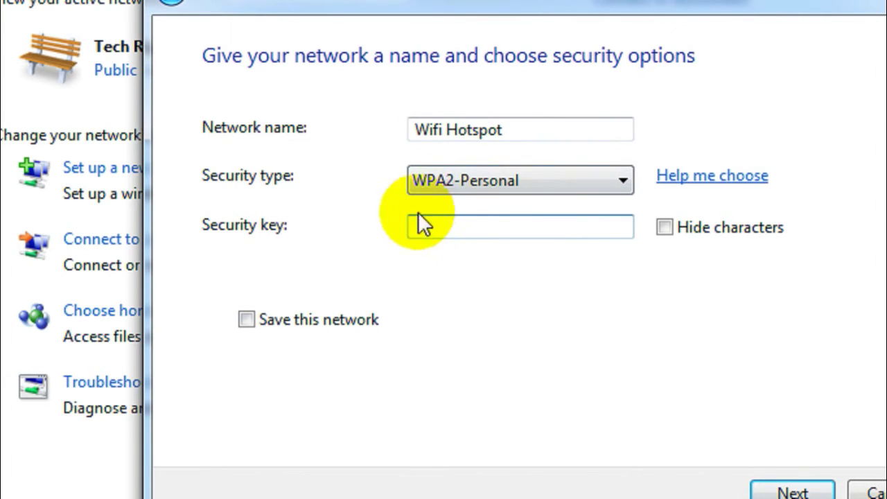
- Keep WPA2-Personal as the security type and enter the network security key
left_click(451, 187)
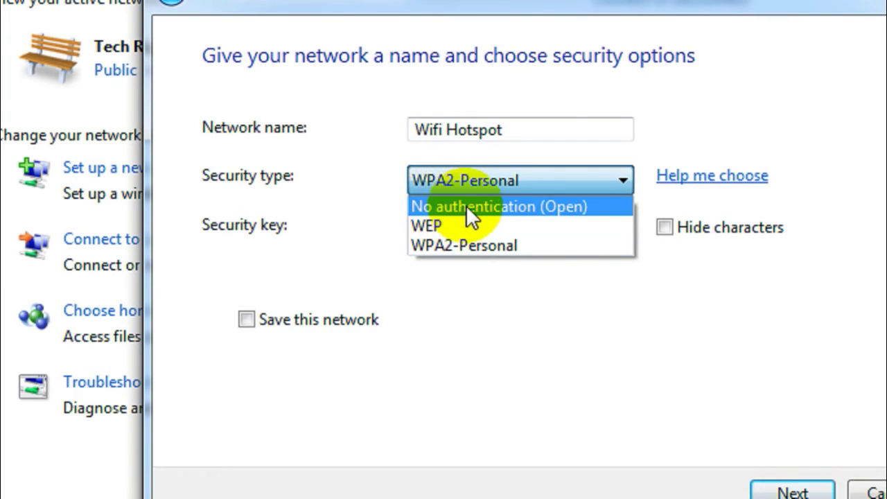
left_click(466, 207)
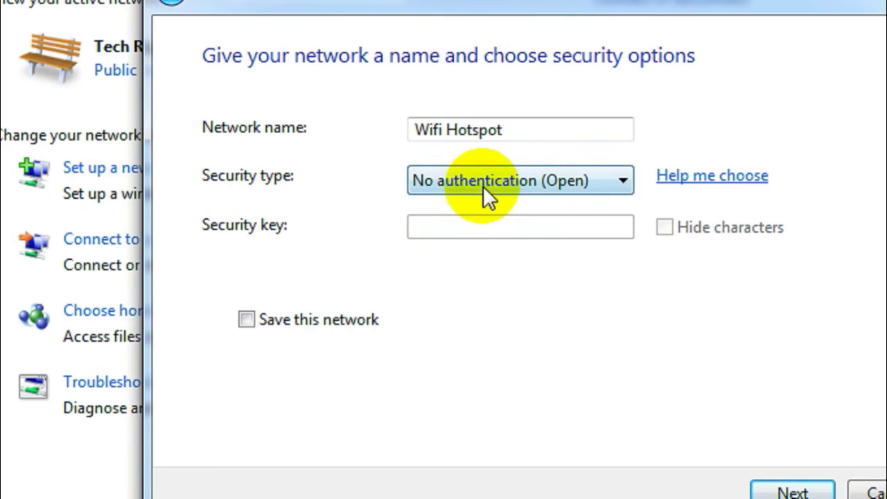
left_click(484, 185)
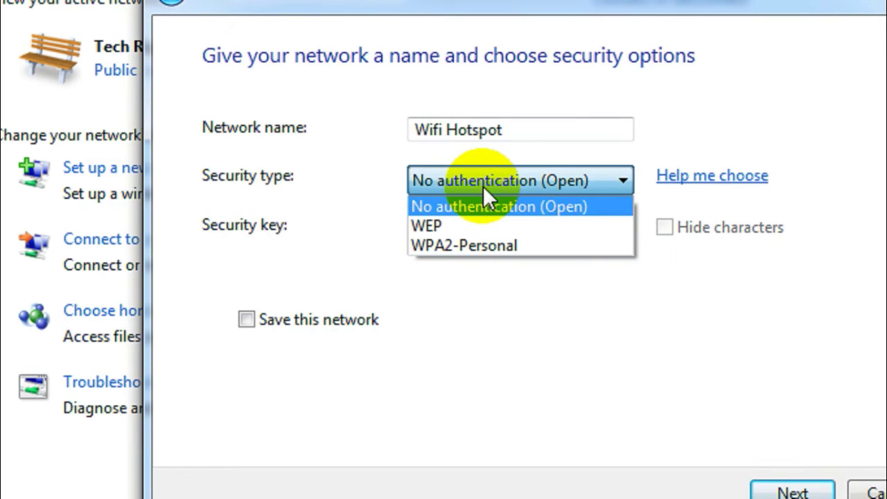
left_click(465, 246)
left_click(463, 234)
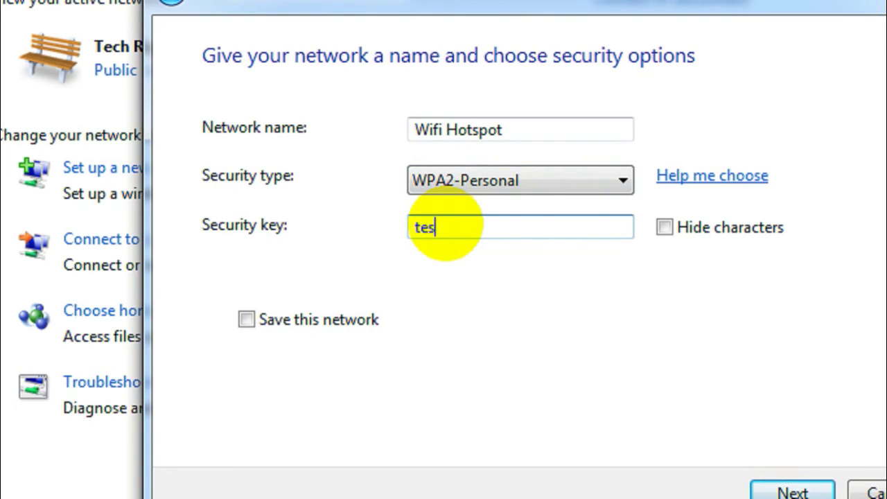
type("passw")
type("ord")
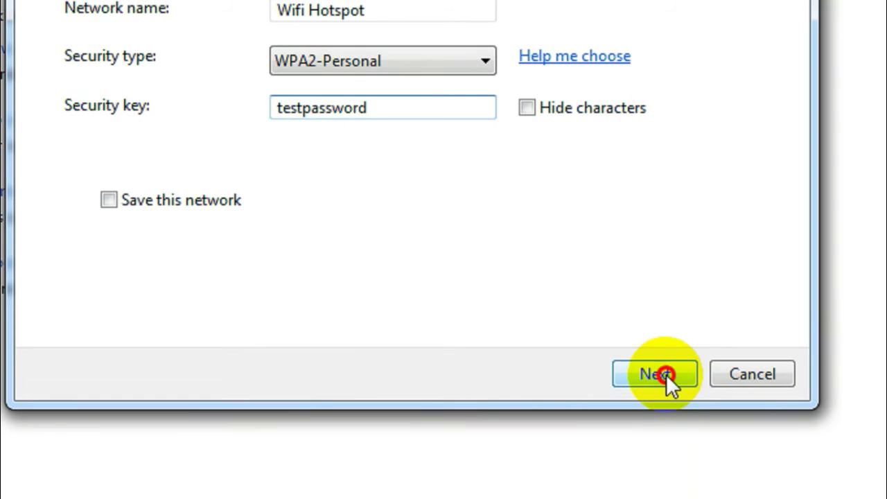
- Finish creating the Wifi Hotspot network and close the completed wizard
left_click(666, 374)
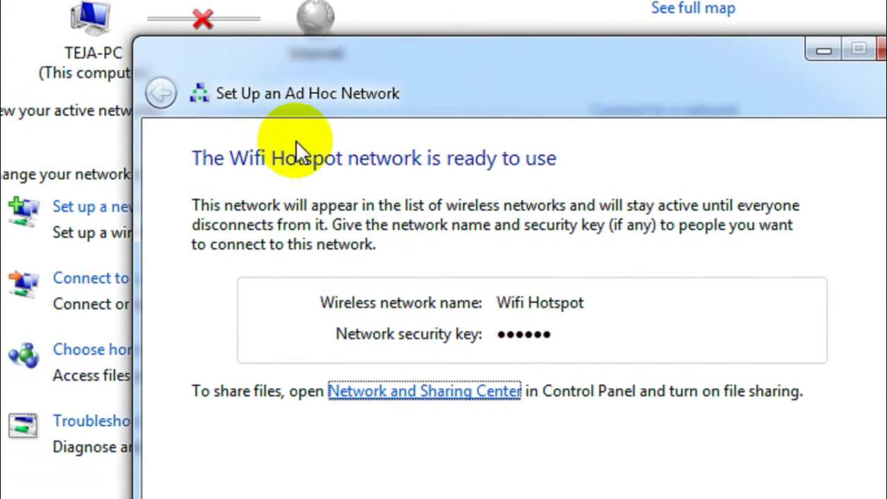
left_click(221, 166)
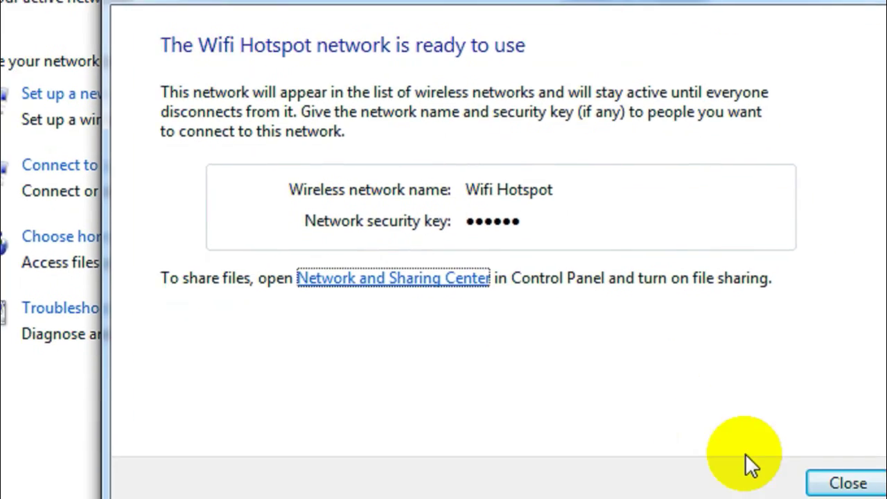
left_click(716, 407)
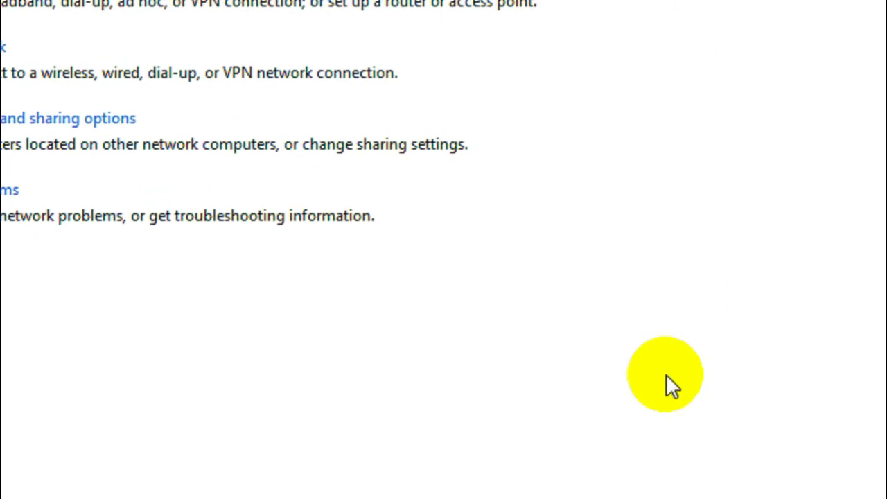